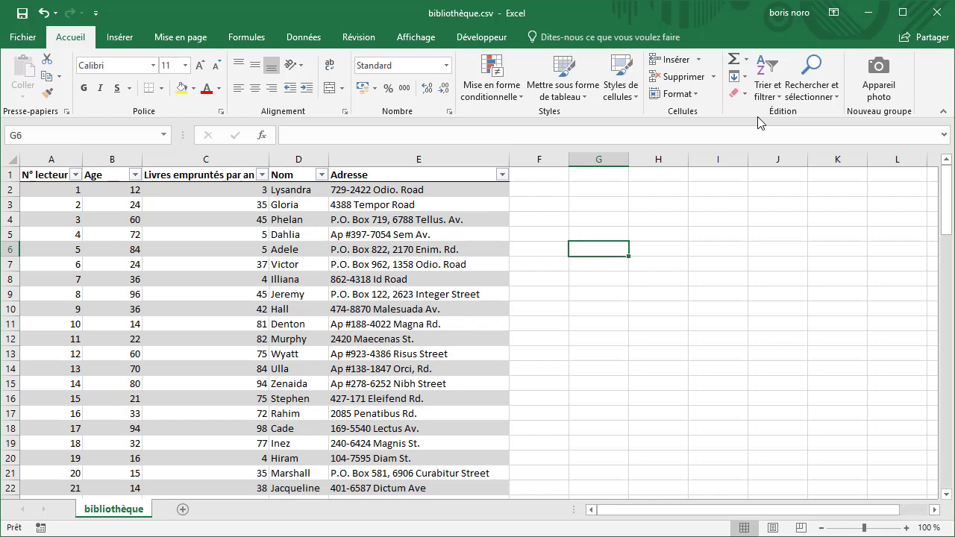
Review the Age and Livres empruntés par an columns of the library readers table in bibliothèque.csv.
left_click(111, 173)
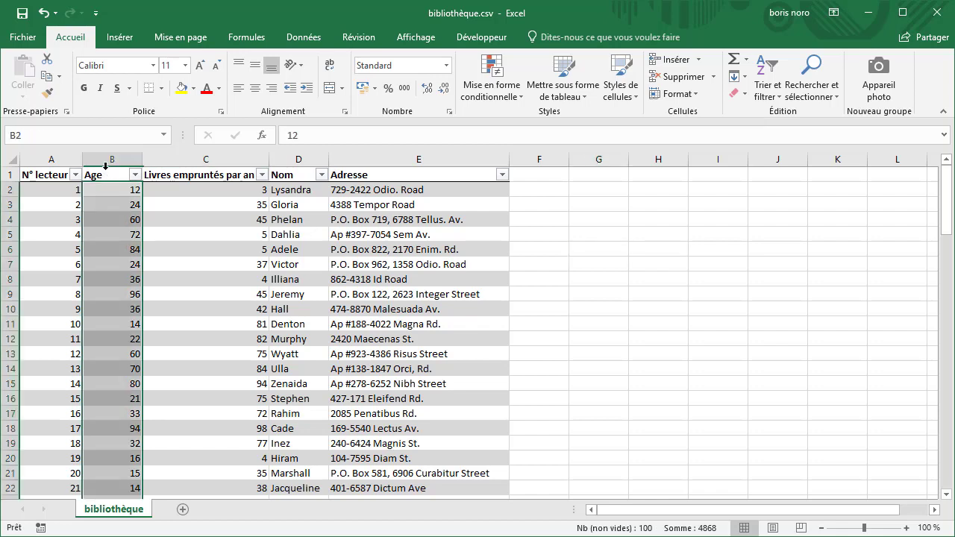
left_click(192, 171)
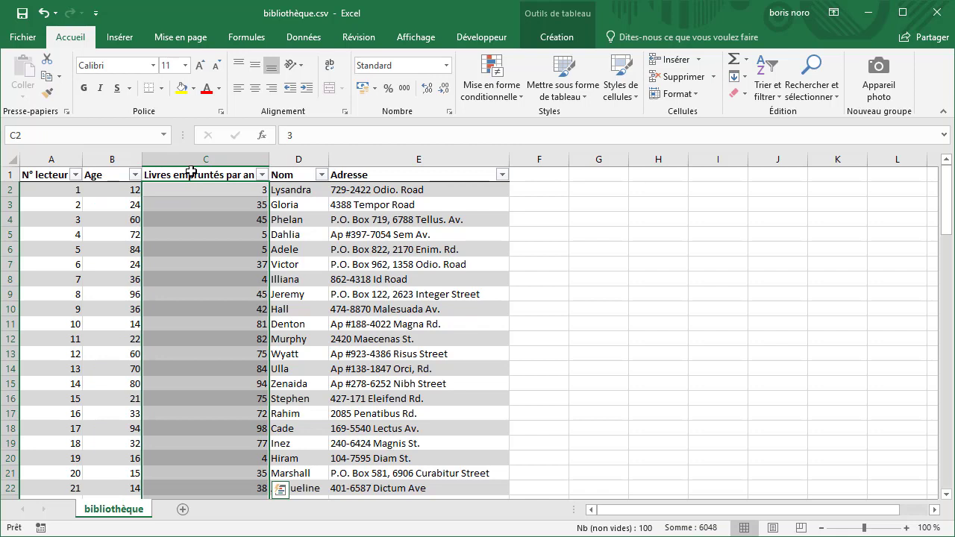
left_click(586, 249)
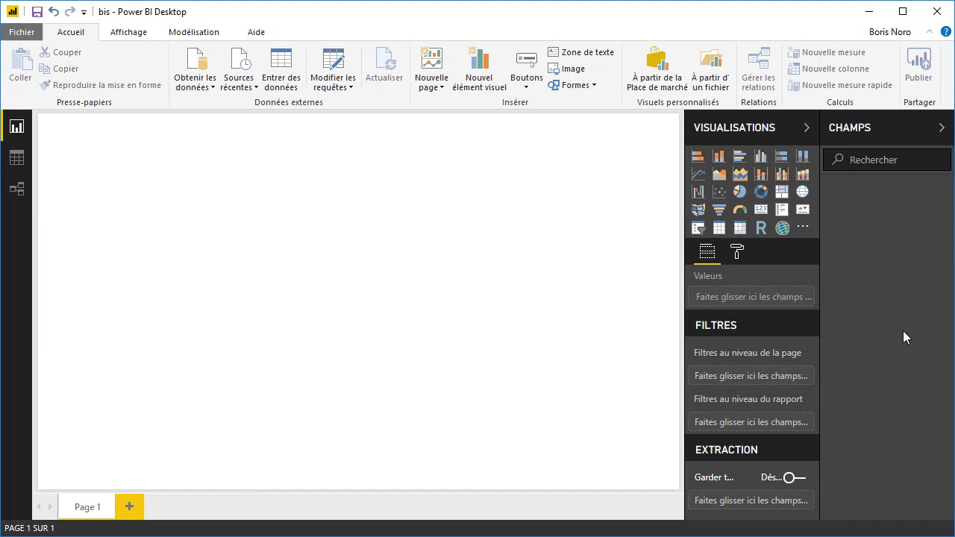
In Power BI Desktop, import bibliothèque.csv from the desktop as a Texte/CSV source and load its data.
left_click(200, 85)
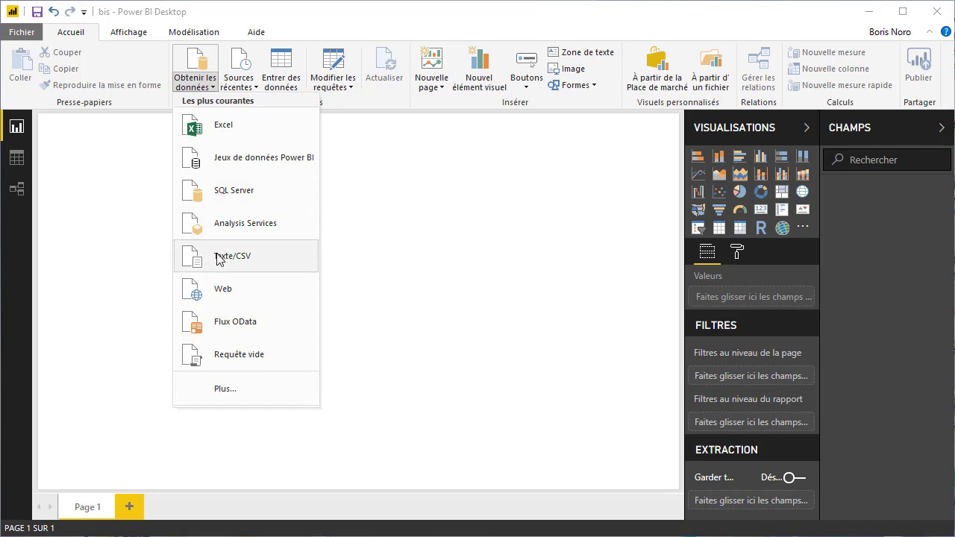
left_click(221, 257)
scroll(261, 320, "down", 5)
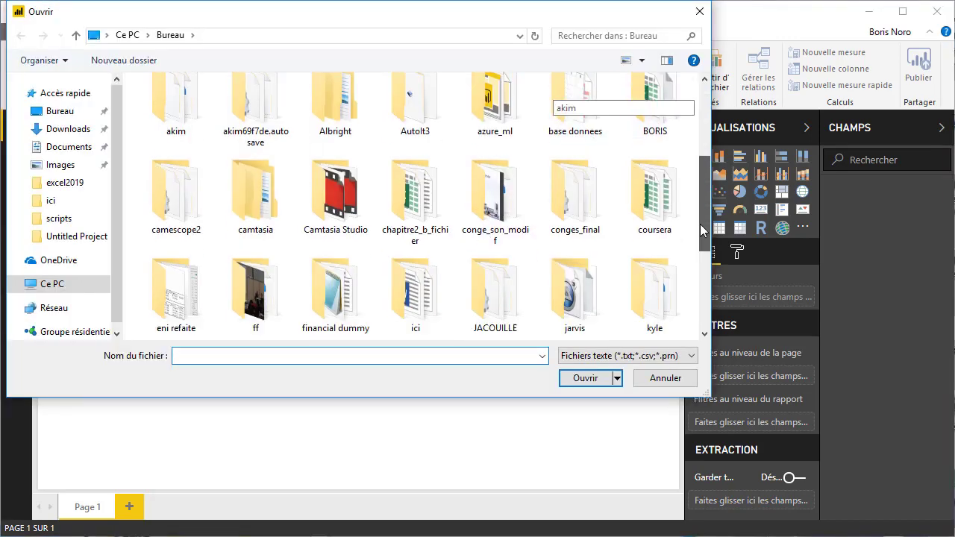
double_click(261, 319)
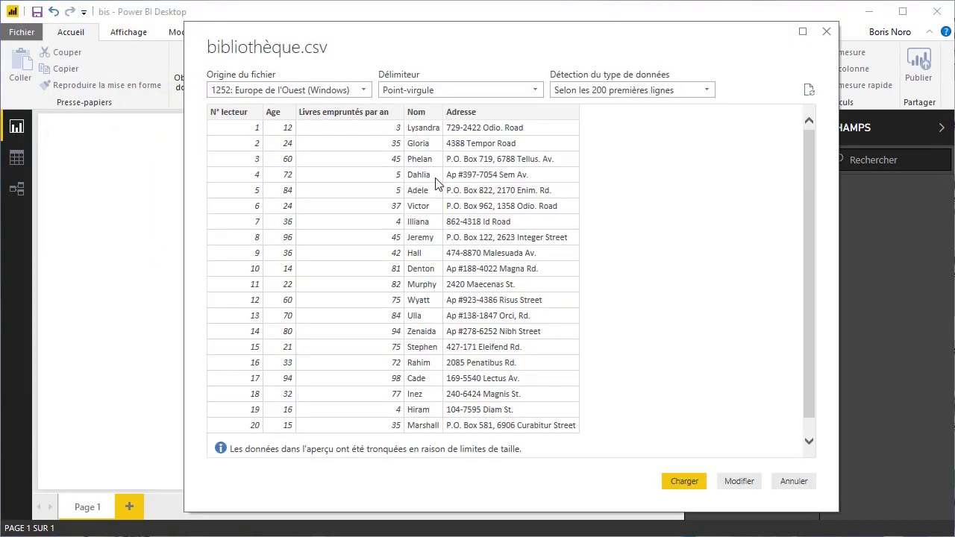
scroll(437, 183, "down", 1)
scroll(437, 183, "up", 1)
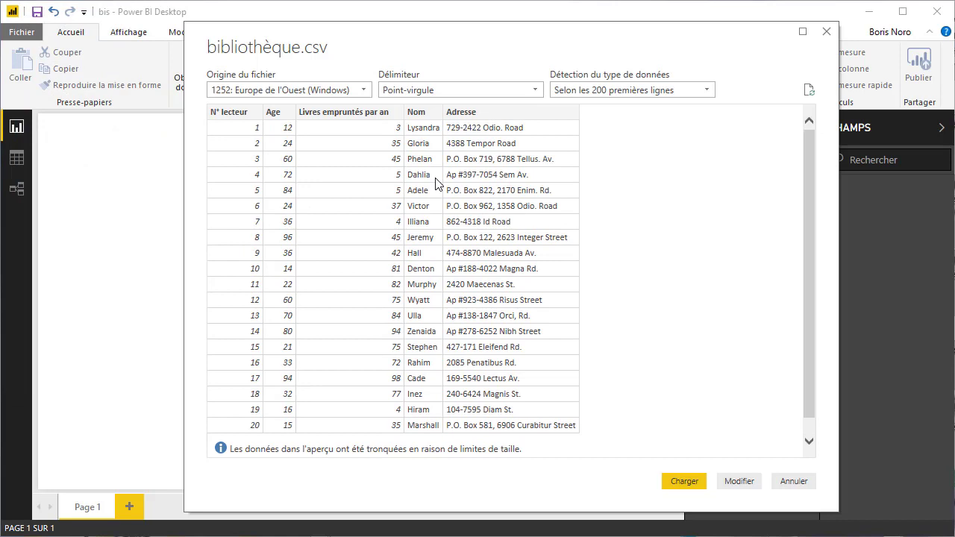
left_click(683, 481)
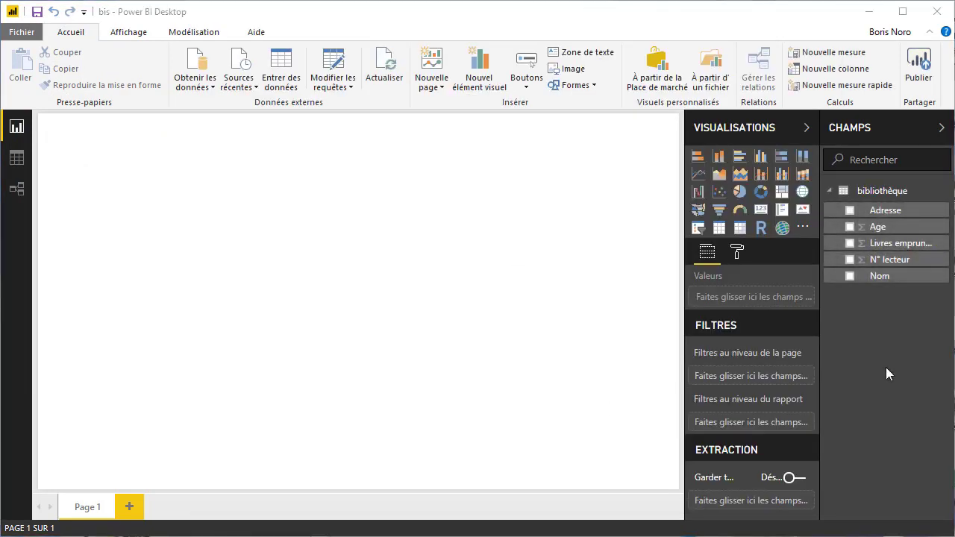
Build an enlarged scatter chart with Age on the X axis, Livres empruntés par an on the Y axis and N° lecteur as details.
left_click(718, 194)
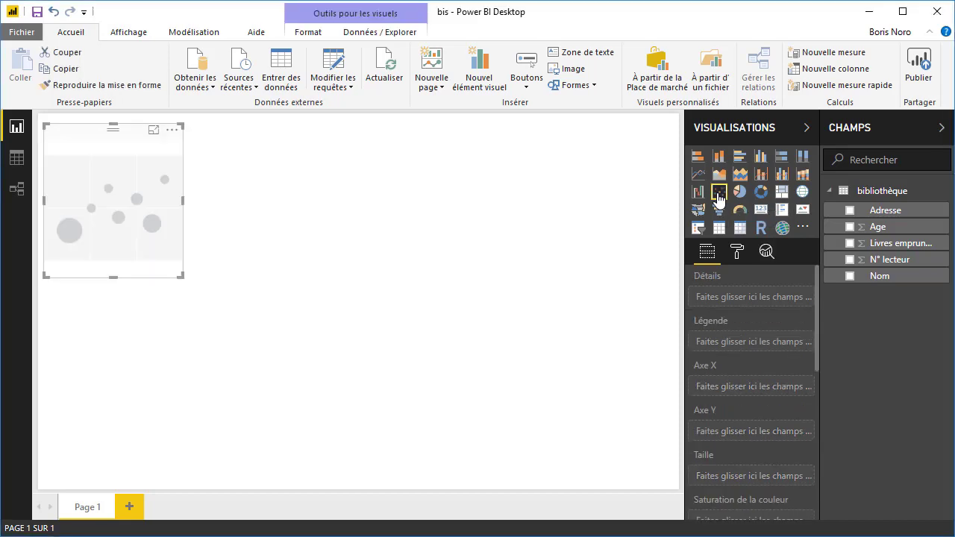
left_click_drag(180, 275, 482, 443)
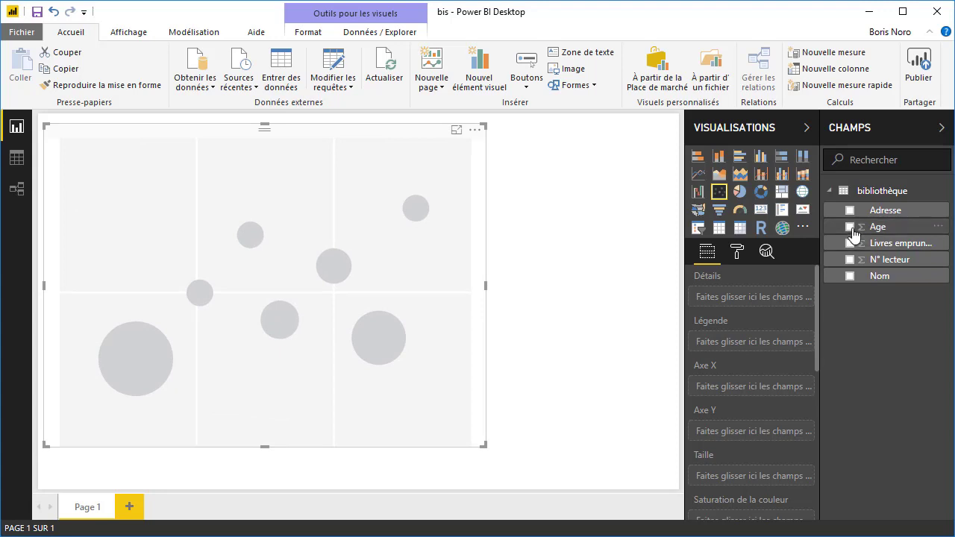
left_click_drag(854, 234, 729, 393)
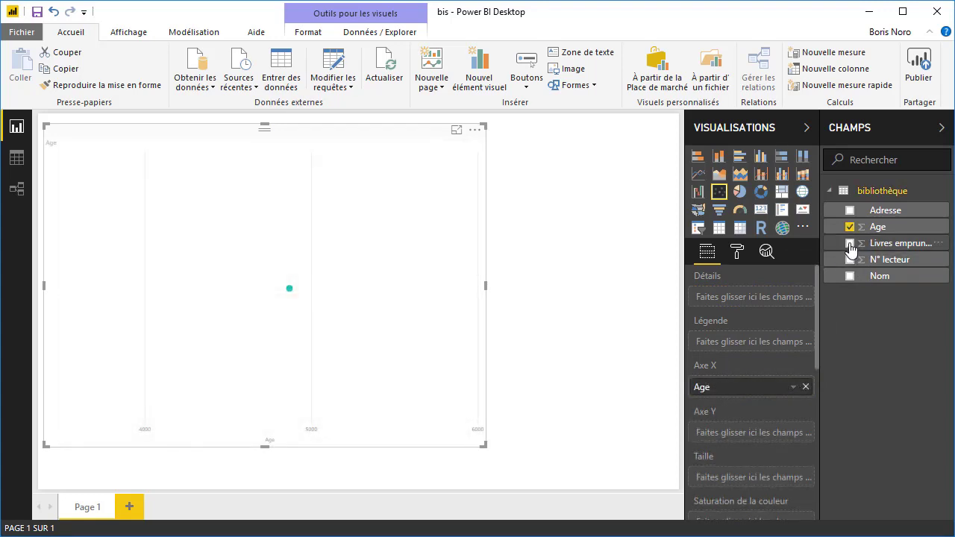
left_click_drag(851, 249, 723, 441)
left_click_drag(852, 262, 753, 309)
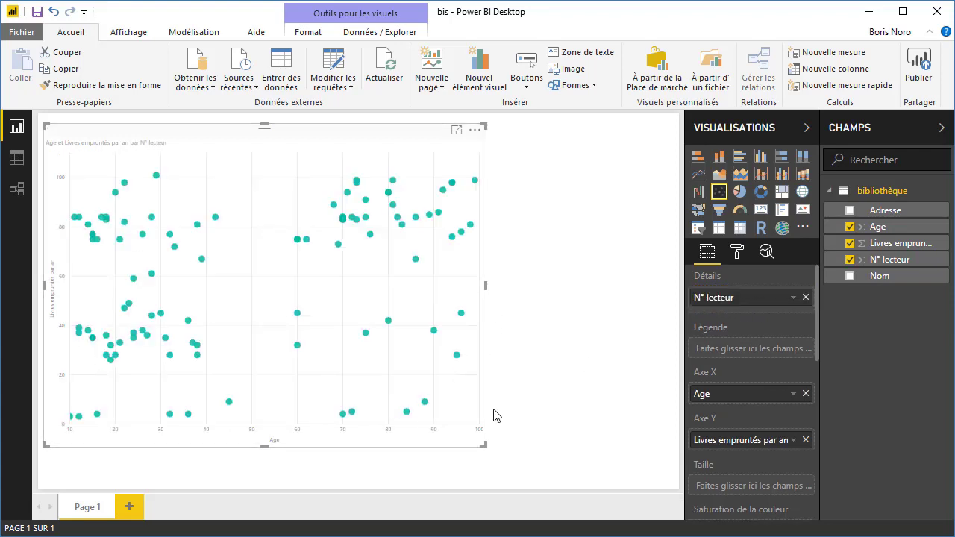
left_click_drag(484, 444, 520, 461)
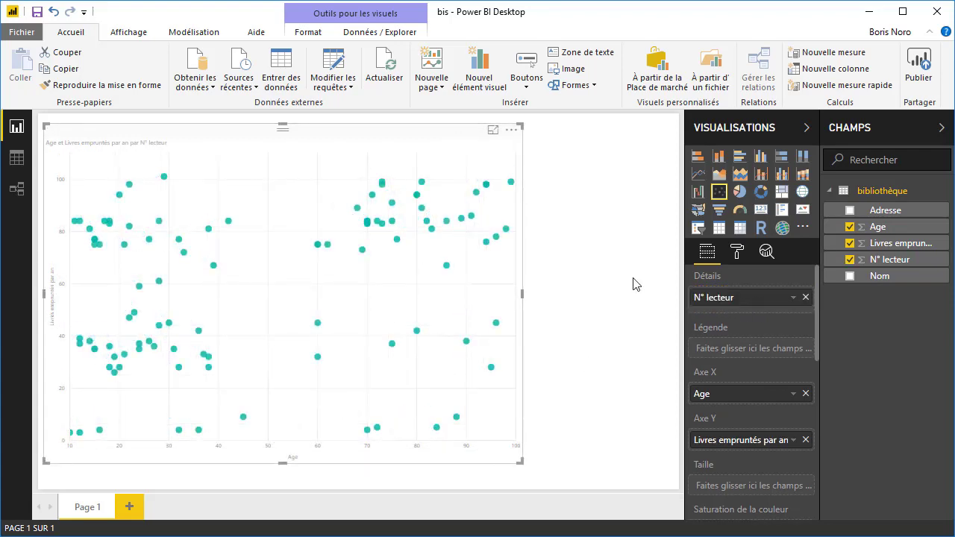
Find clusters automatically in the scatter chart, setting the number of clusters to 4.
left_click(510, 131)
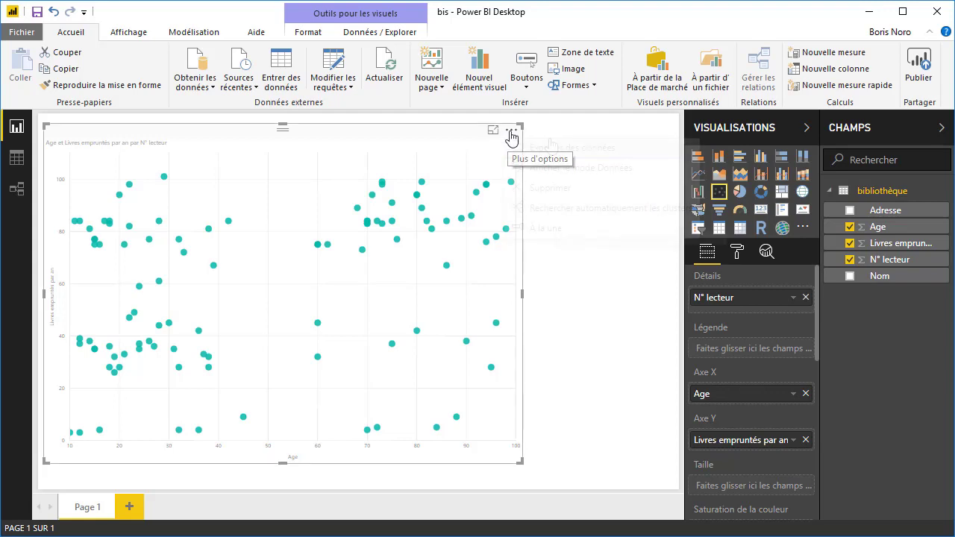
left_click(555, 214)
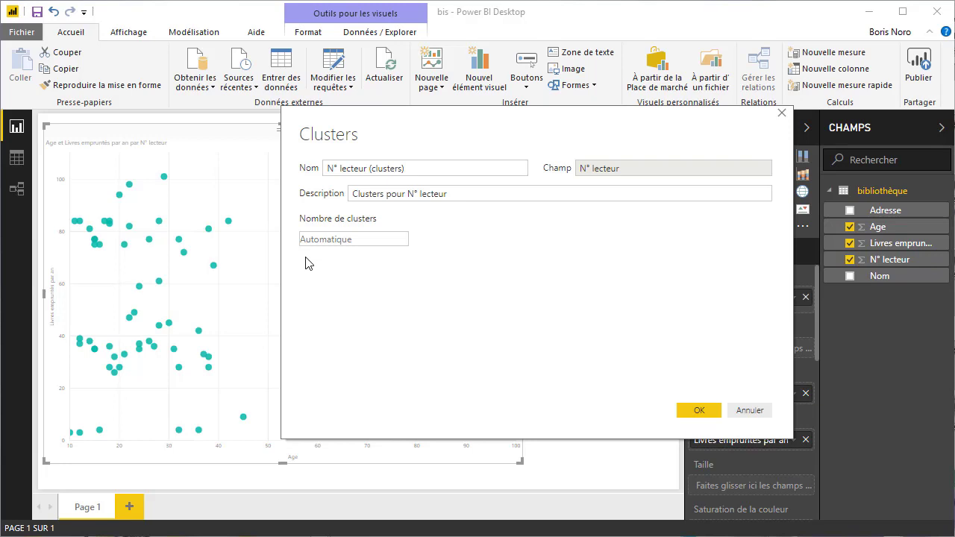
left_click(315, 239)
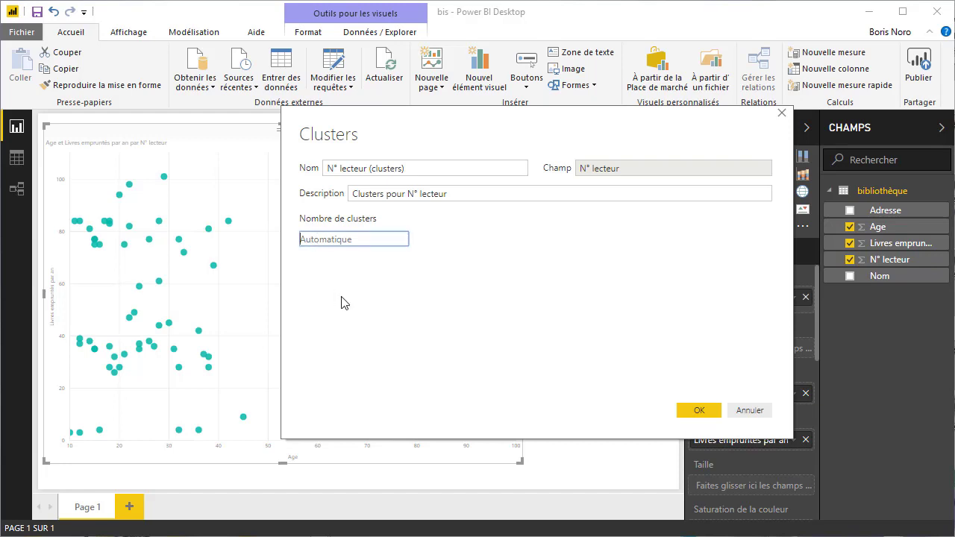
type("4")
left_click(702, 403)
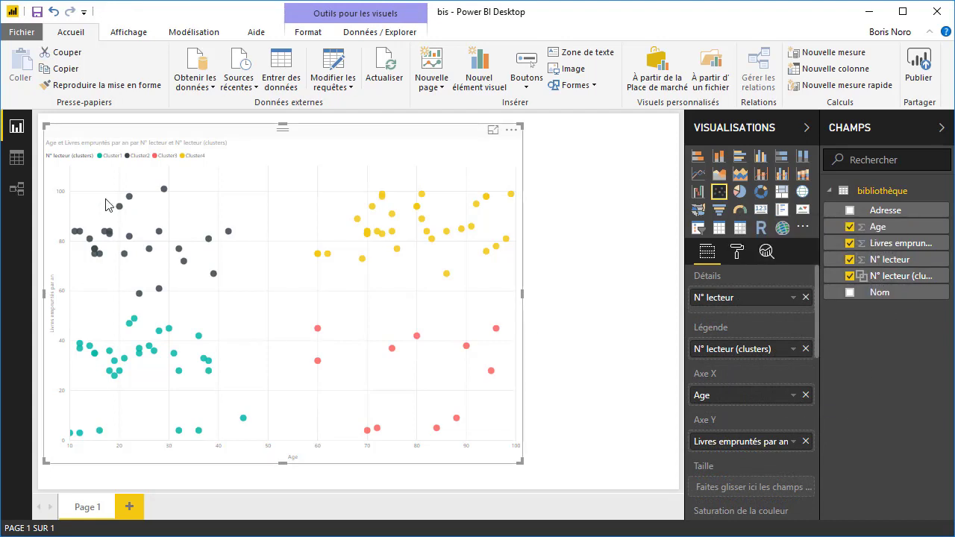
View the data table, and add a slicer on the N° lecteur (clusters) field beside the scatter chart.
left_click(14, 161)
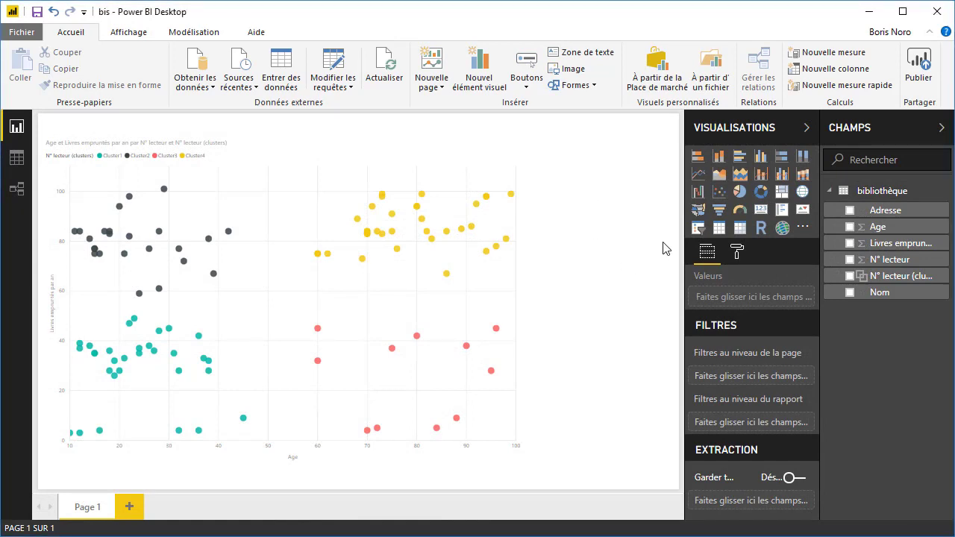
left_click(698, 232)
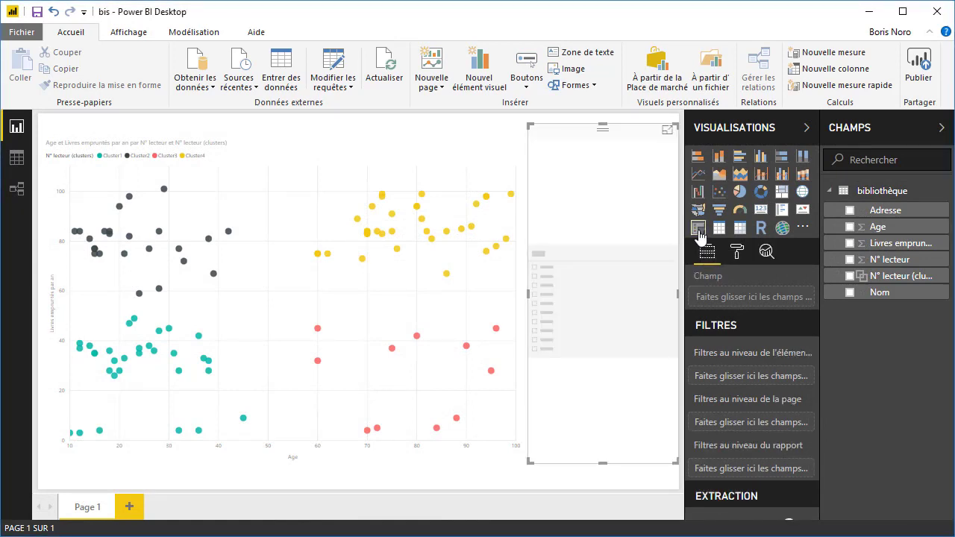
left_click(851, 277)
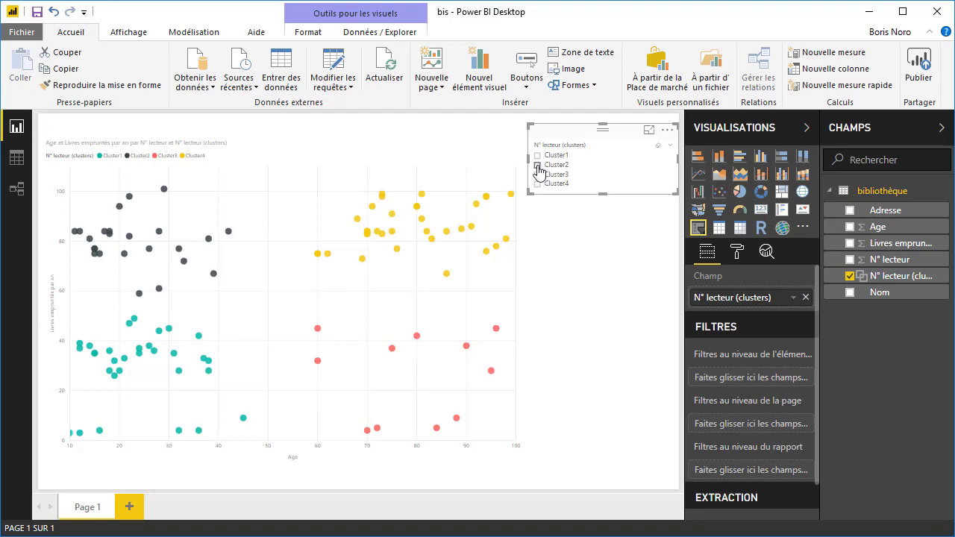
Filter the report to Cluster2 to inspect the details of a reader's point, and clear the filter.
left_click(538, 165)
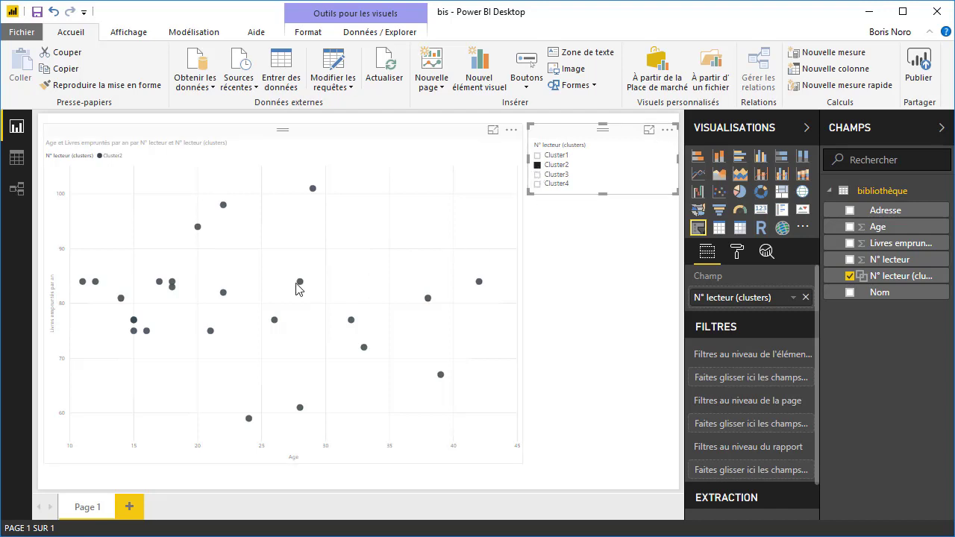
mouse_move(301, 288)
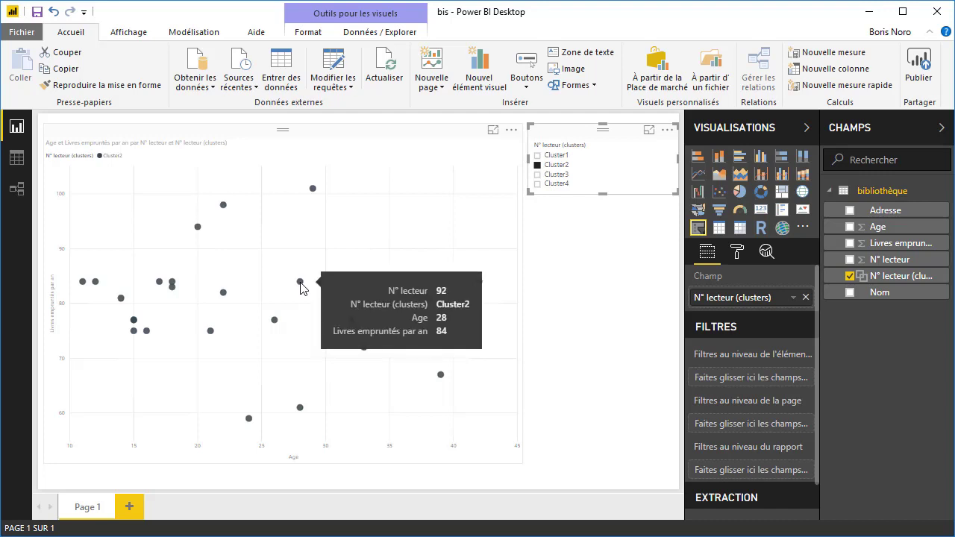
left_click(537, 166)
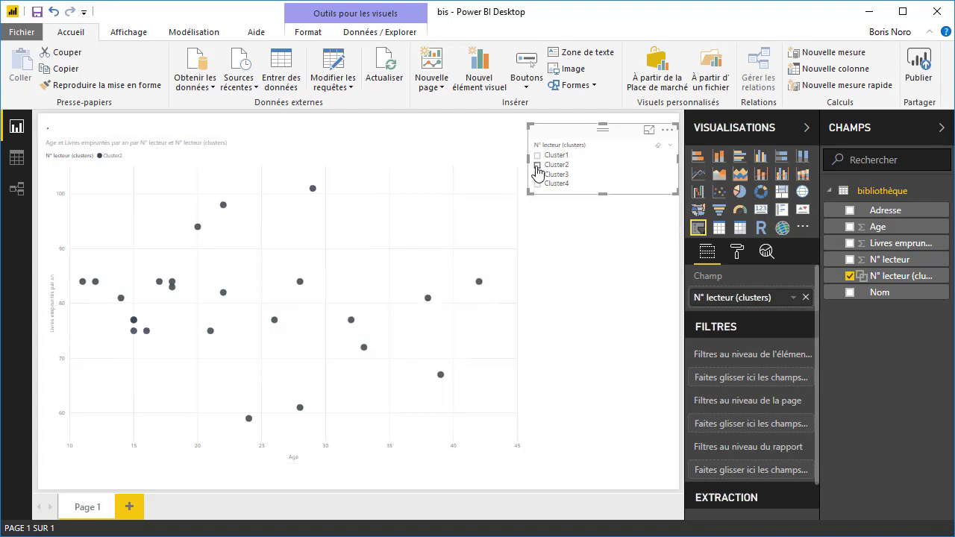
Add a table visual below the cluster slicer showing the Nom and Adresse fields.
left_click(674, 270)
left_click(718, 228)
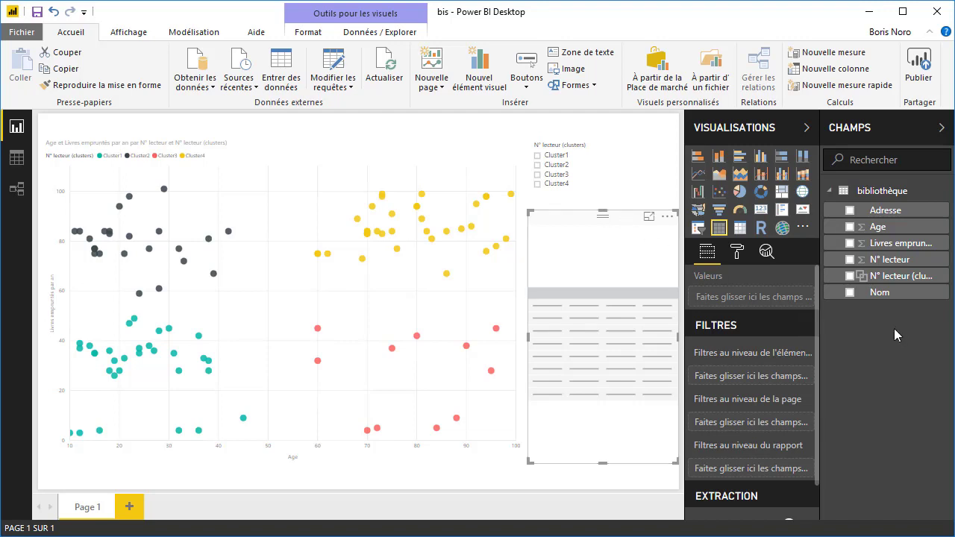
left_click(849, 293)
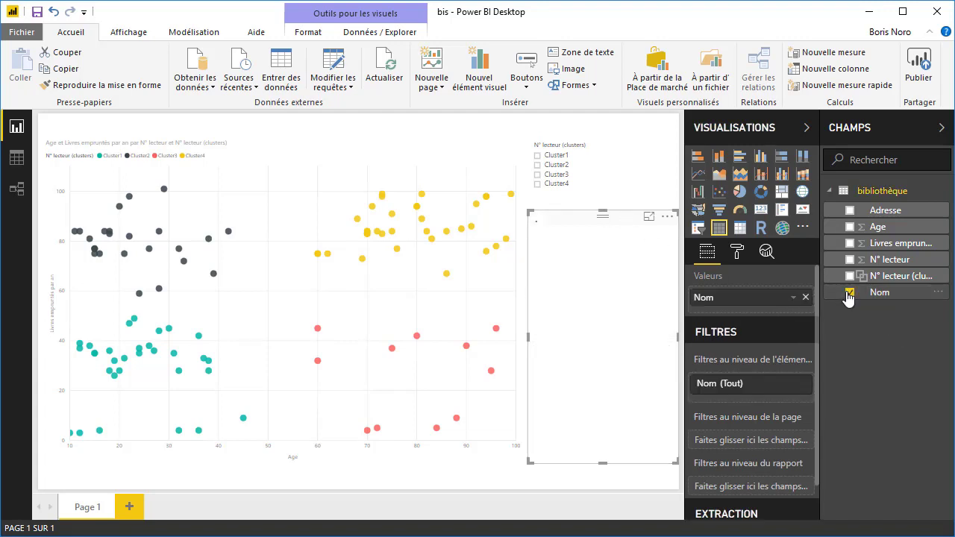
left_click(853, 211)
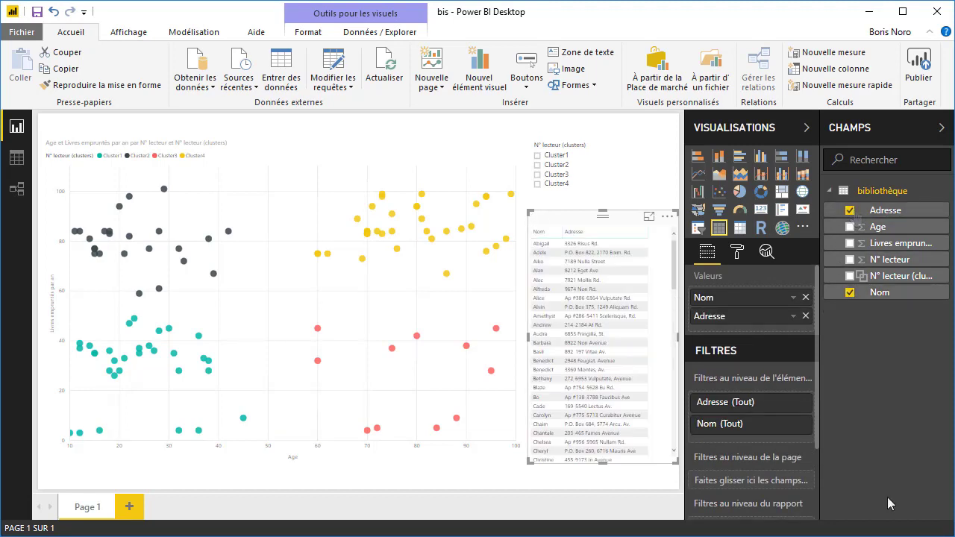
Increase the text size of the values in the Nom and Adresse table.
left_click(738, 256)
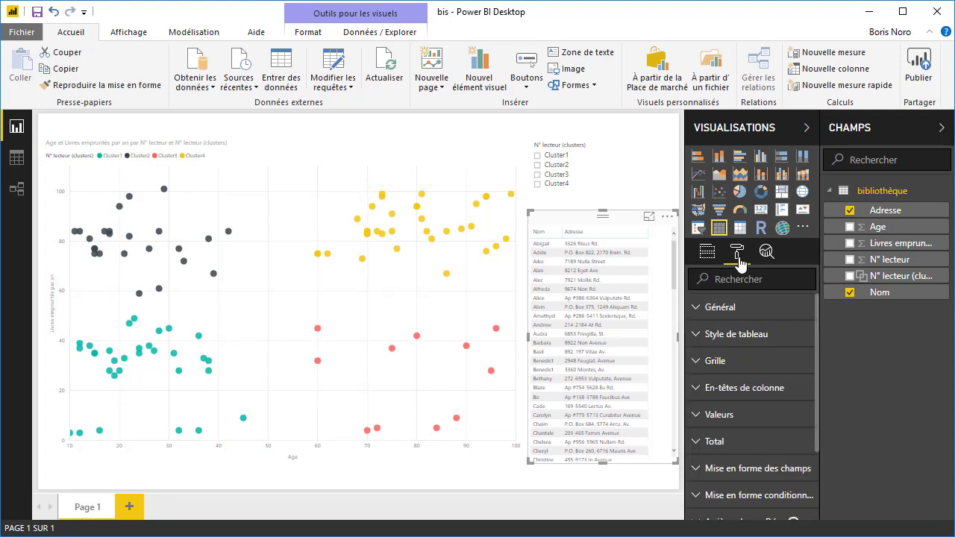
left_click(700, 415)
left_click_drag(817, 365, 818, 446)
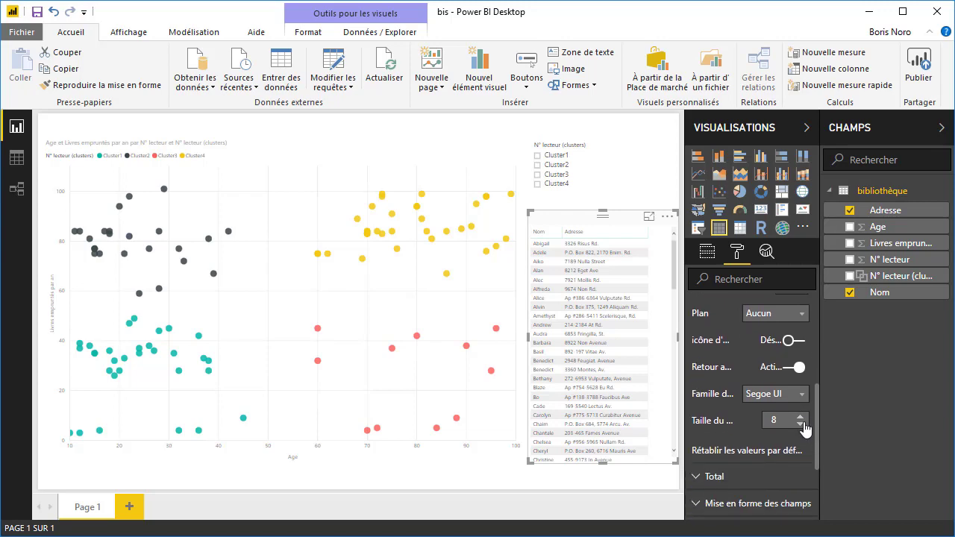
left_click(801, 417)
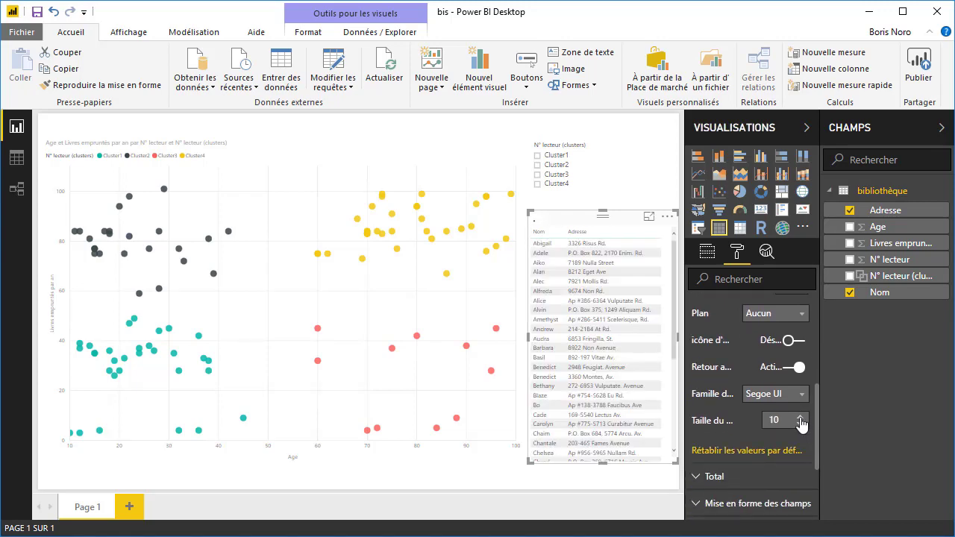
left_click(801, 418)
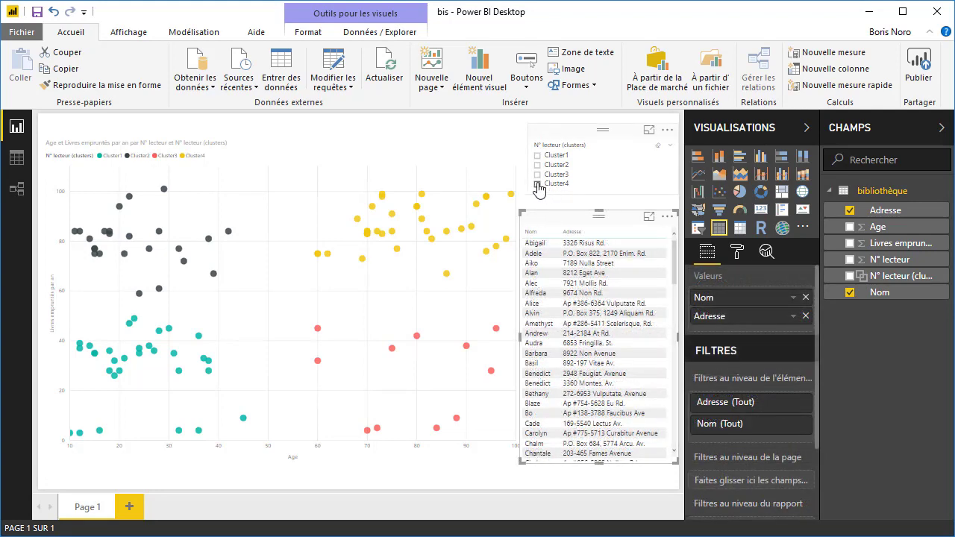
Filter the report to Cluster4 to review its readers' names and addresses in the table, and clear the filter.
left_click(538, 184)
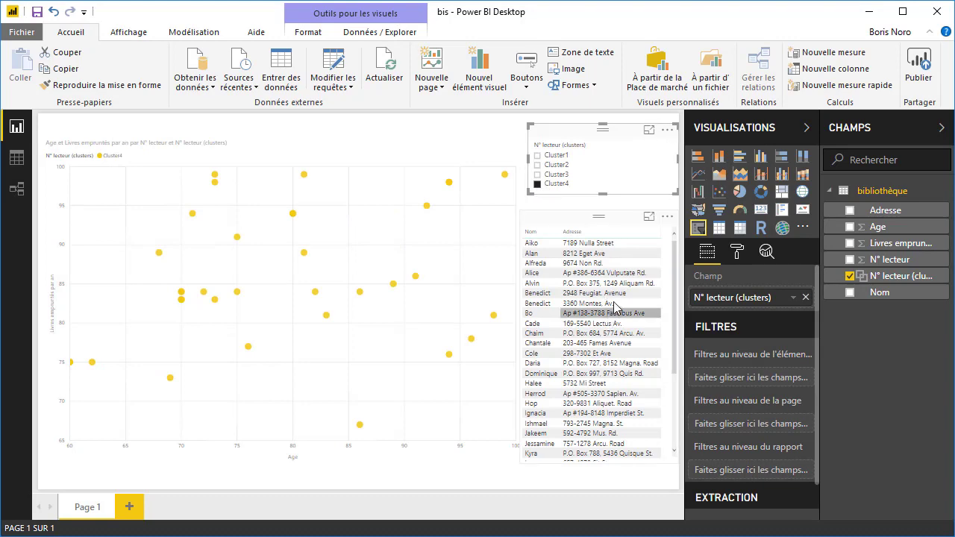
scroll(596, 255, "down", 4)
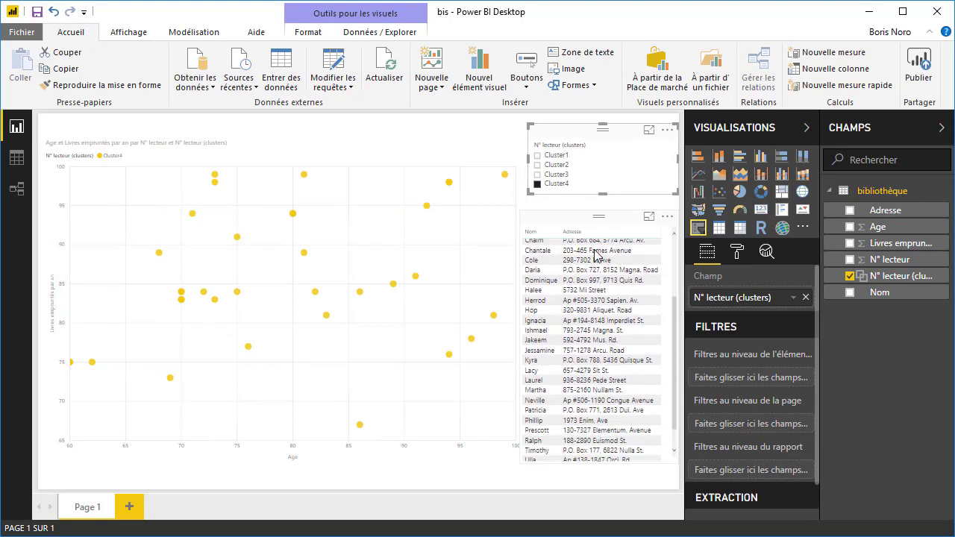
scroll(595, 256, "down", 1)
scroll(596, 255, "up", 4)
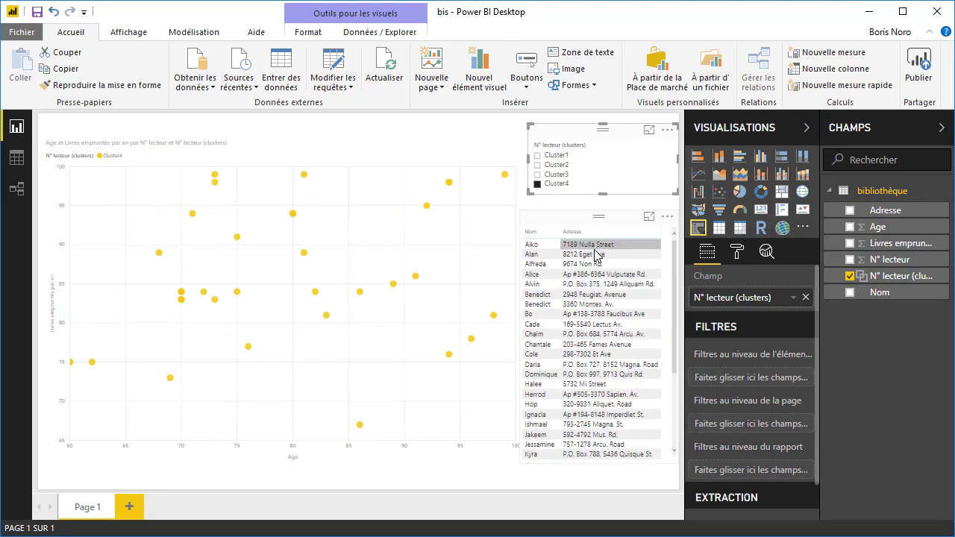
left_click(537, 185)
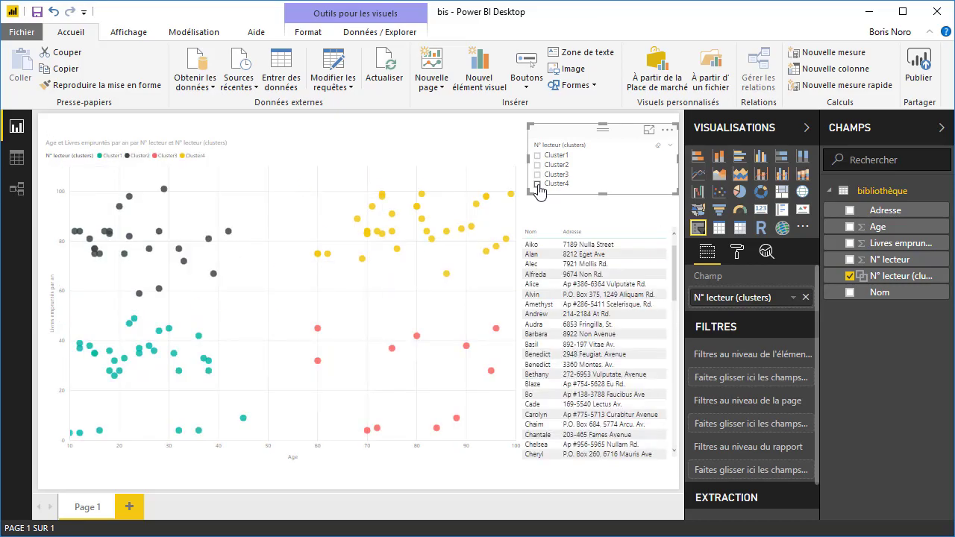